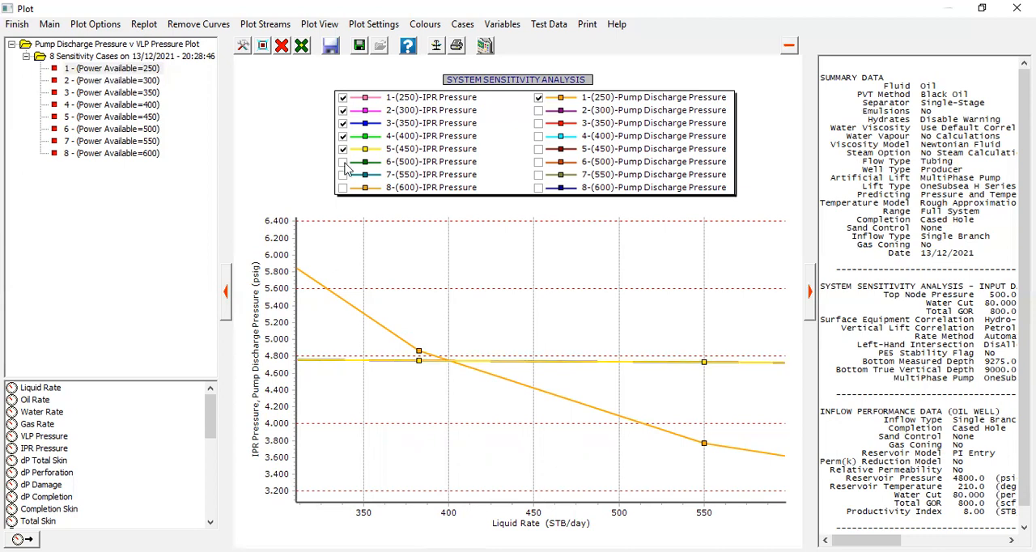
Show the IPR Pressure curves of the remaining power cases, 300 to 600, on the sensitivity plot
{"action": "left_click", "coordinate": [343, 162]}
{"action": "left_click", "coordinate": [343, 175]}
{"action": "left_click", "coordinate": [343, 187]}
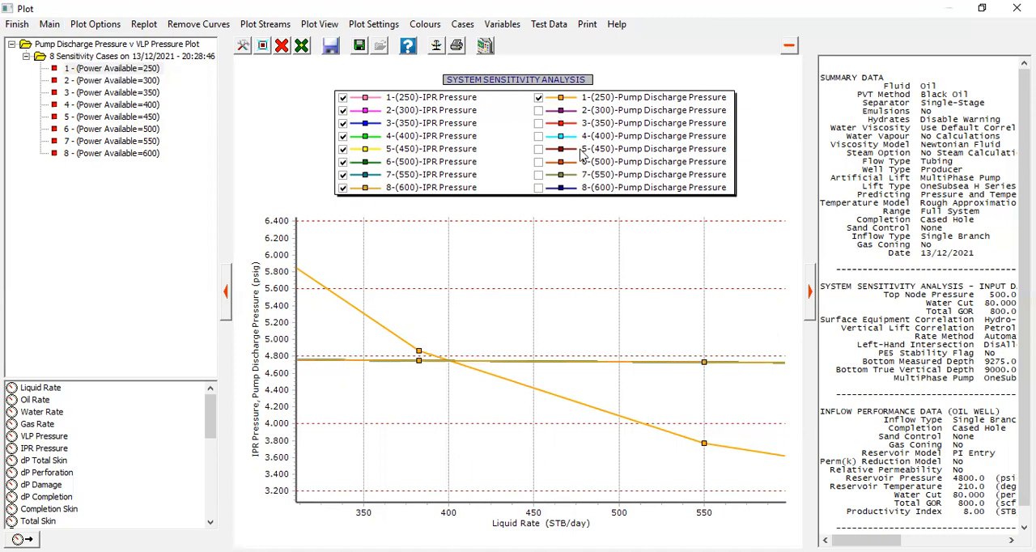
Show the Pump Discharge Pressure curves for the power cases 300 to 600, and finish with the plot
{"action": "left_click", "coordinate": [539, 188]}
{"action": "left_click", "coordinate": [539, 175]}
{"action": "left_click", "coordinate": [538, 162]}
{"action": "left_click", "coordinate": [538, 149]}
{"action": "left_click", "coordinate": [538, 136]}
{"action": "left_click", "coordinate": [539, 123]}
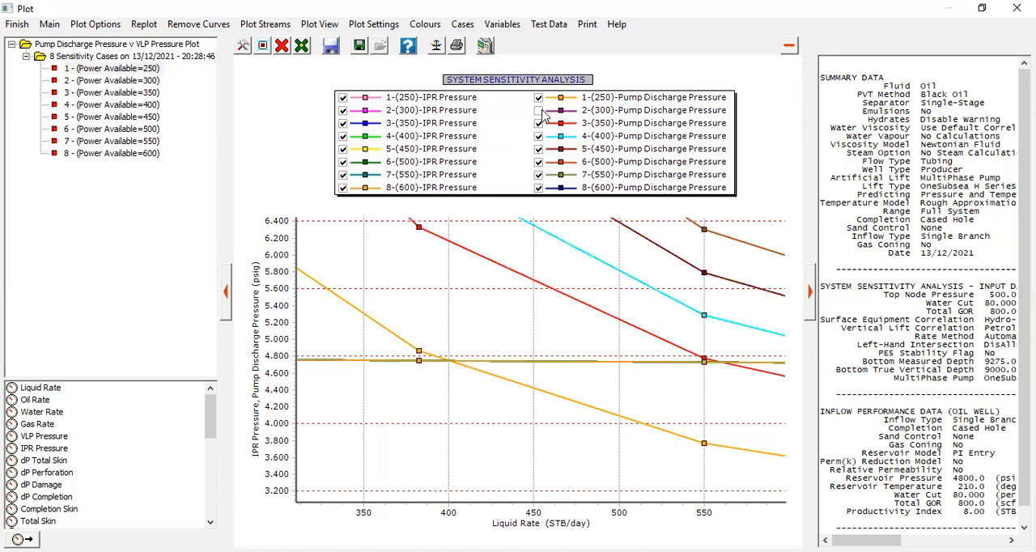
{"action": "left_click", "coordinate": [539, 110]}
{"action": "left_click", "coordinate": [18, 25]}
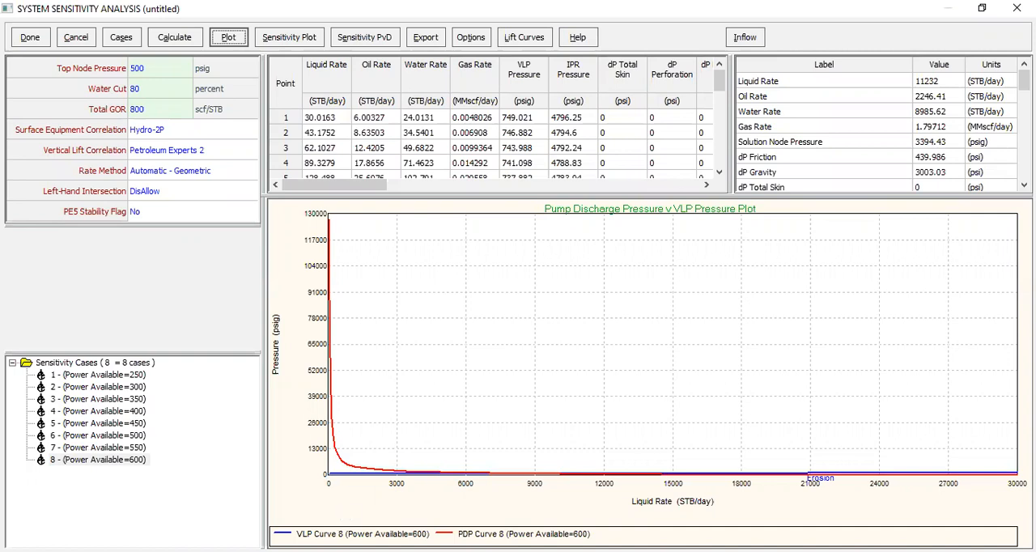
Examine case 8's pump discharge and VLP curves, and the crossing of wellhead pressure and temperature in the WellHead Plot
{"action": "left_click_drag", "start_coordinate": [408, 444], "coordinate": [519, 509]}
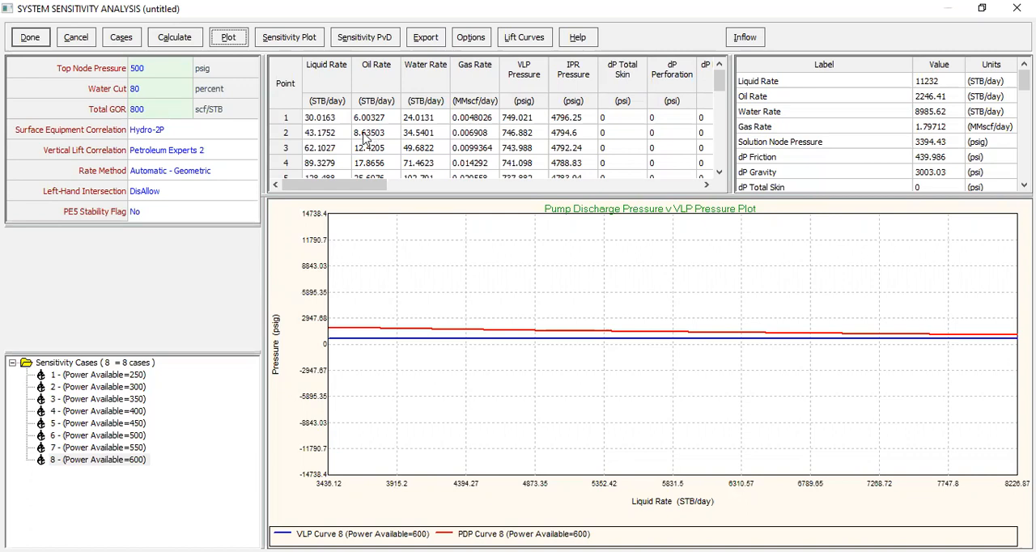
{"action": "left_click", "coordinate": [228, 41]}
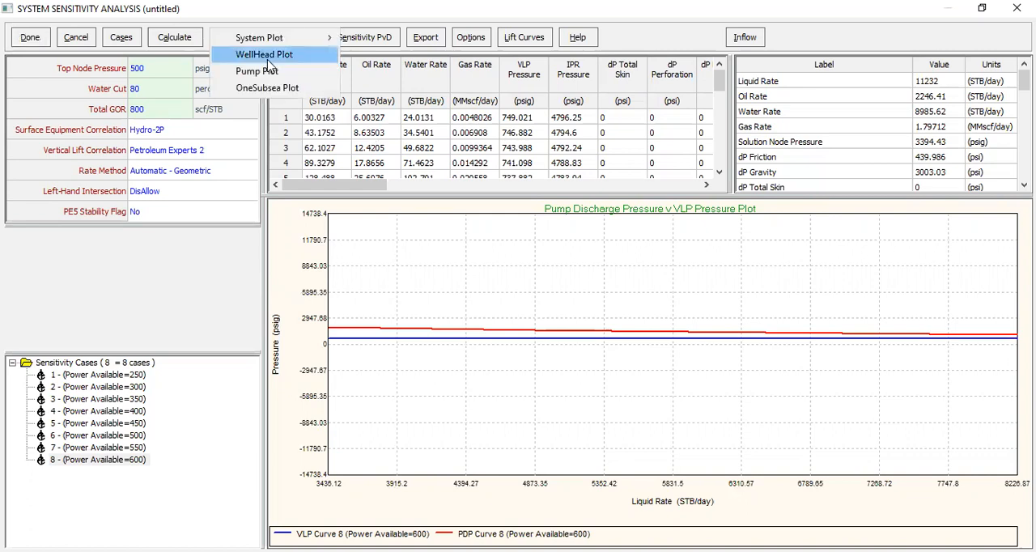
{"action": "left_click", "coordinate": [270, 57]}
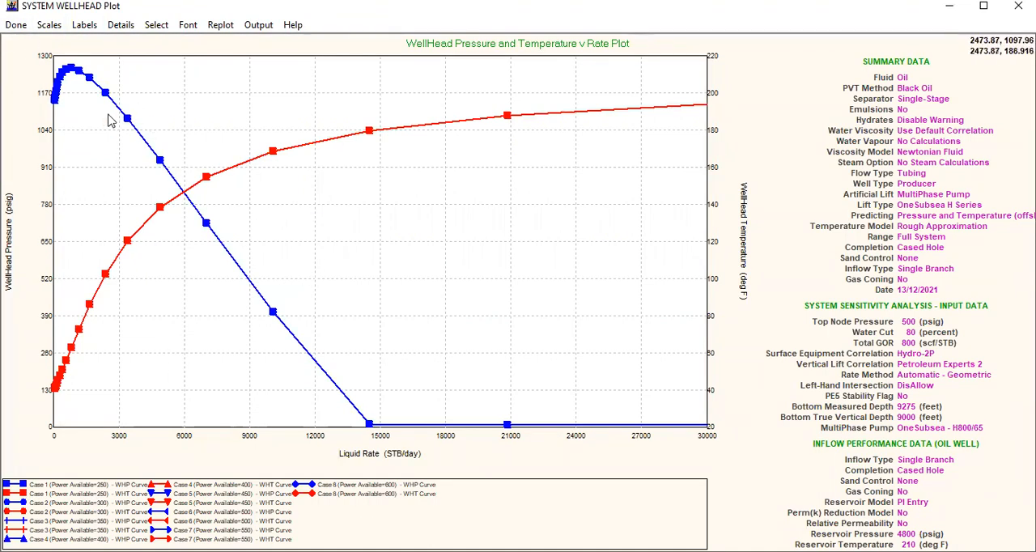
{"action": "left_click_drag", "start_coordinate": [162, 158], "coordinate": [215, 233]}
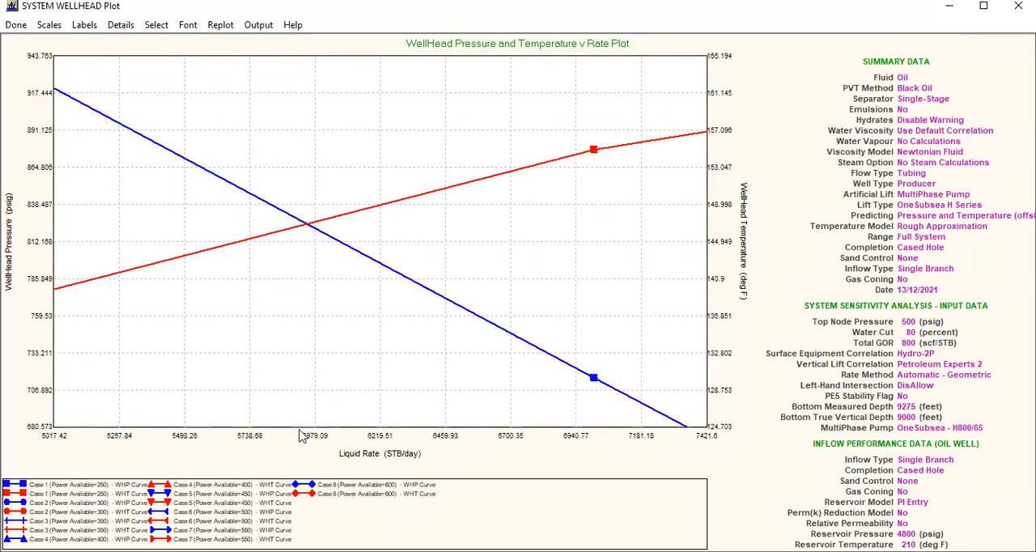
{"action": "left_click", "coordinate": [20, 29]}
Examine the solution points of all eight power cases on the Pump Plot's performance envelope, and close the plot
{"action": "right_click", "coordinate": [682, 261]}
{"action": "left_click", "coordinate": [235, 42]}
{"action": "left_click", "coordinate": [230, 40]}
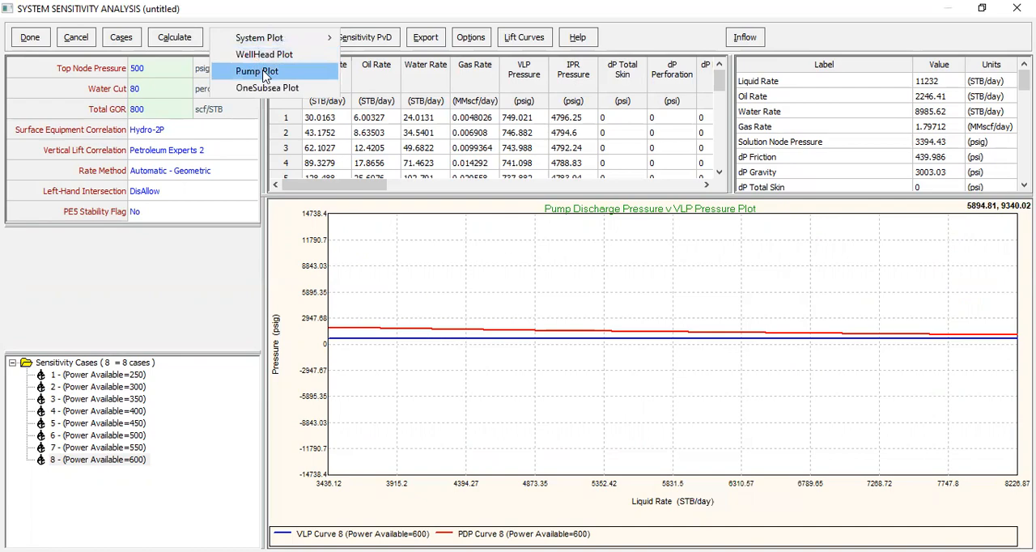
{"action": "left_click", "coordinate": [269, 72]}
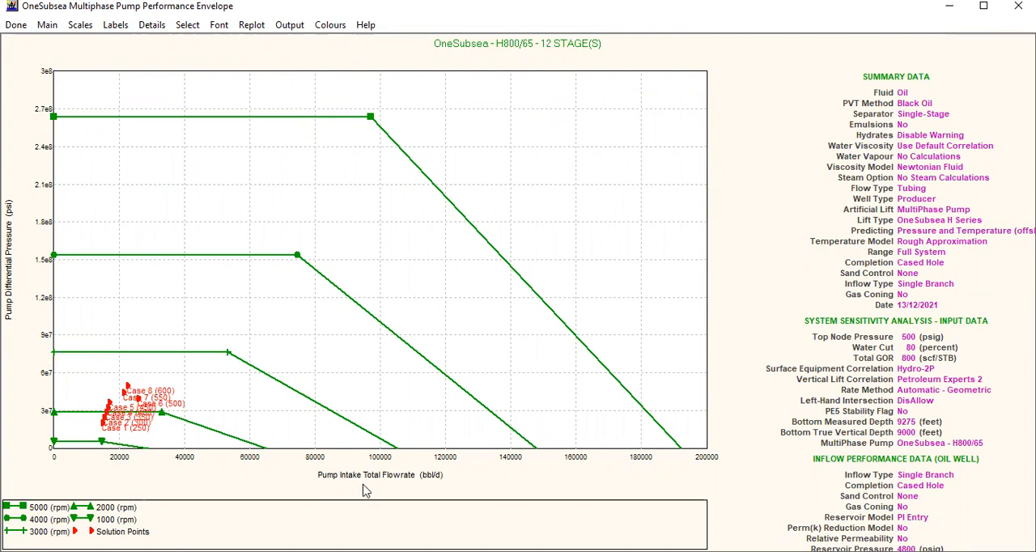
{"action": "left_click_drag", "start_coordinate": [77, 322], "coordinate": [206, 451]}
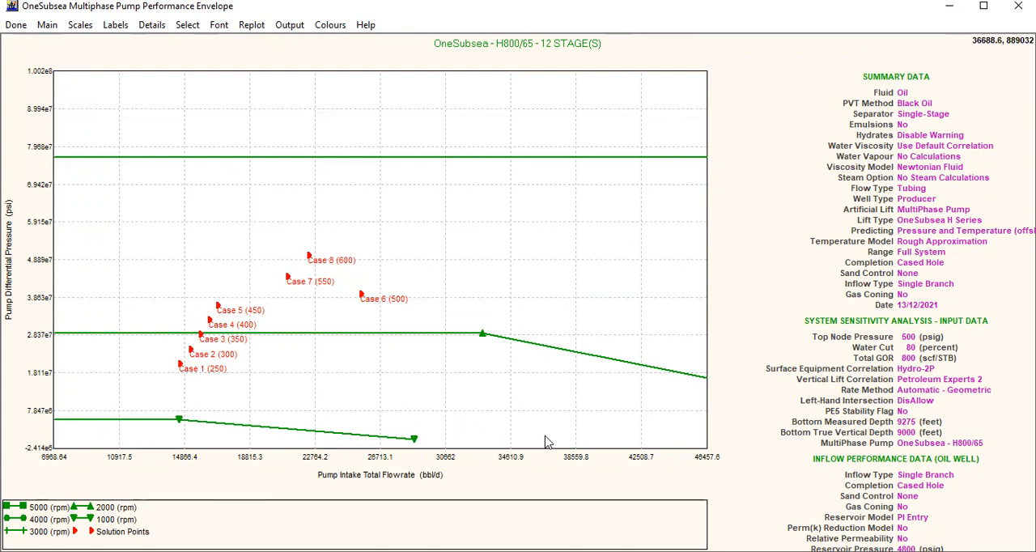
{"action": "left_click", "coordinate": [21, 29]}
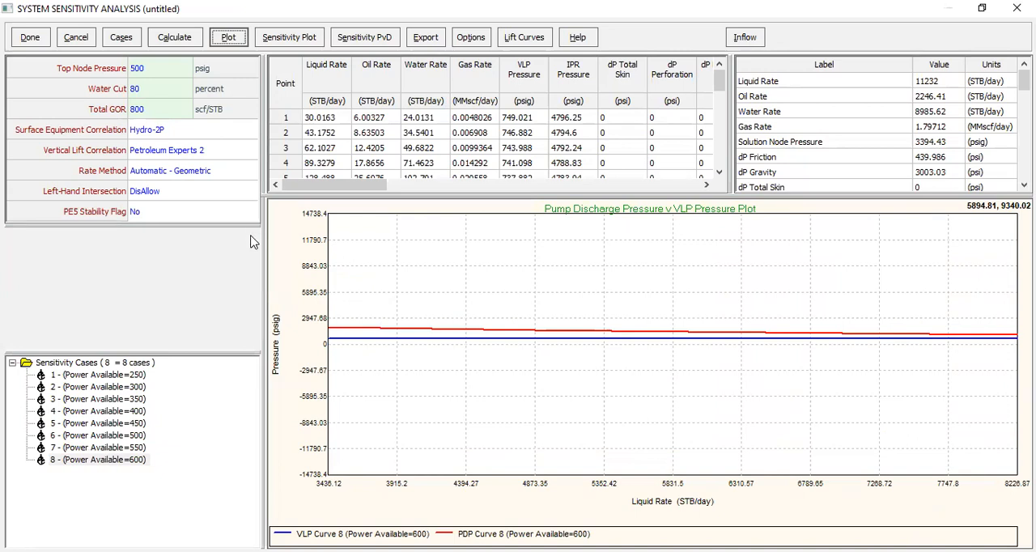
Display the OneSubsea Plot without the Pump Intake Gas Volume Fraction, Pump Power Requirement and Pump Intake Total Flowrate curves
{"action": "left_click", "coordinate": [227, 38]}
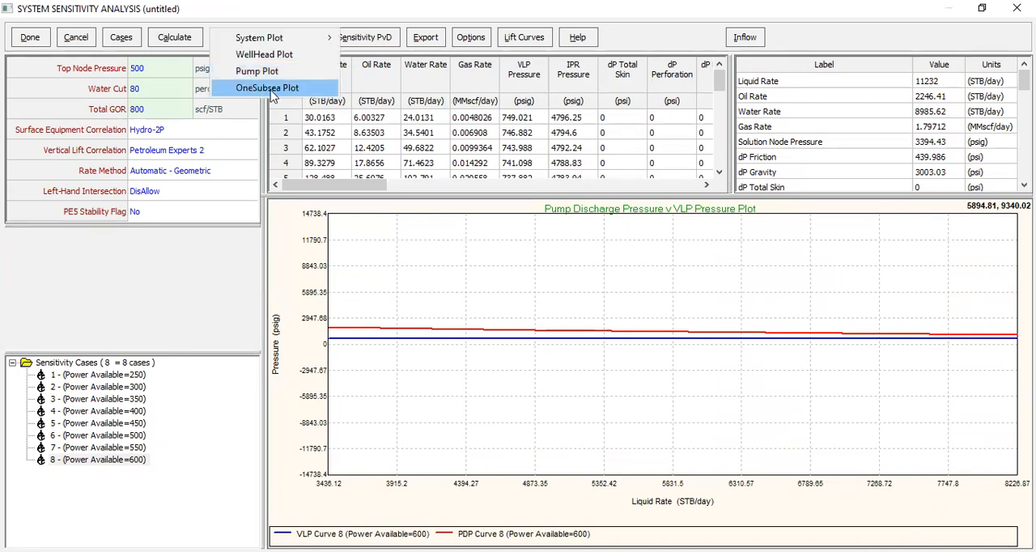
{"action": "left_click", "coordinate": [272, 88]}
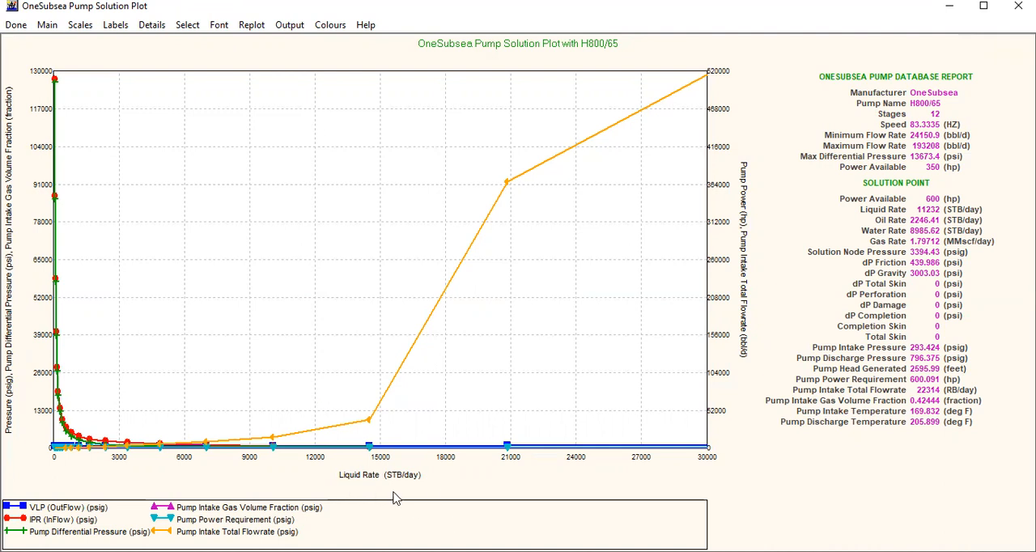
{"action": "left_click", "coordinate": [188, 24]}
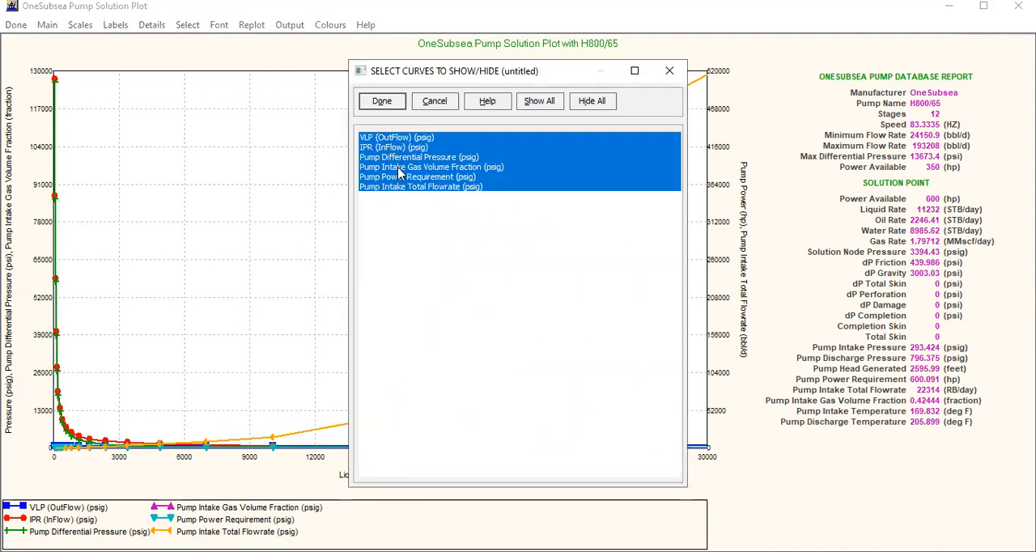
{"action": "left_click", "coordinate": [420, 168]}
{"action": "left_click", "coordinate": [424, 178]}
{"action": "left_click", "coordinate": [423, 187]}
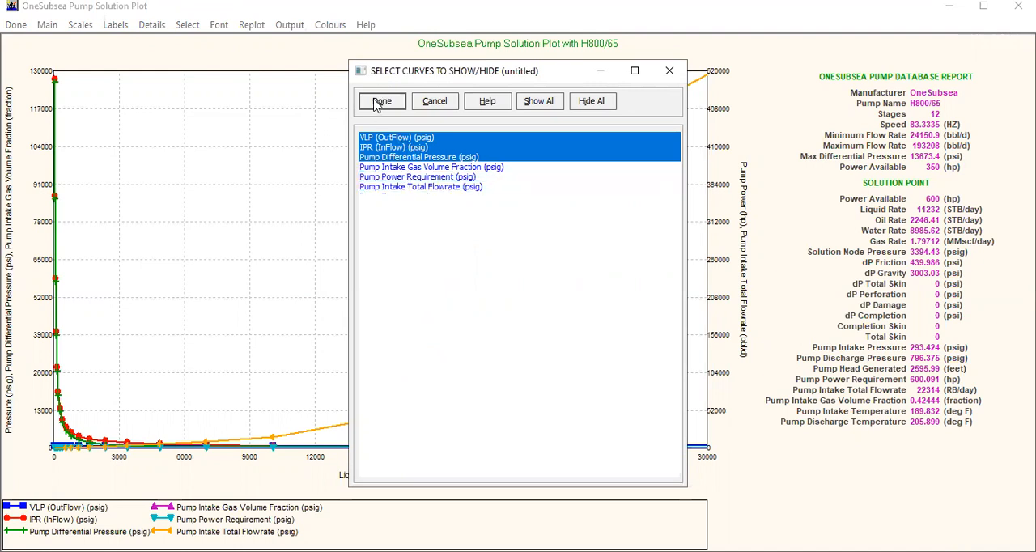
{"action": "left_click", "coordinate": [380, 102]}
Examine where the VLP, IPR and Pump Differential Pressure curves converge on the pump solution plot
{"action": "left_click_drag", "start_coordinate": [181, 419], "coordinate": [256, 477]}
{"action": "right_click", "coordinate": [416, 268]}
{"action": "left_click", "coordinate": [254, 27]}
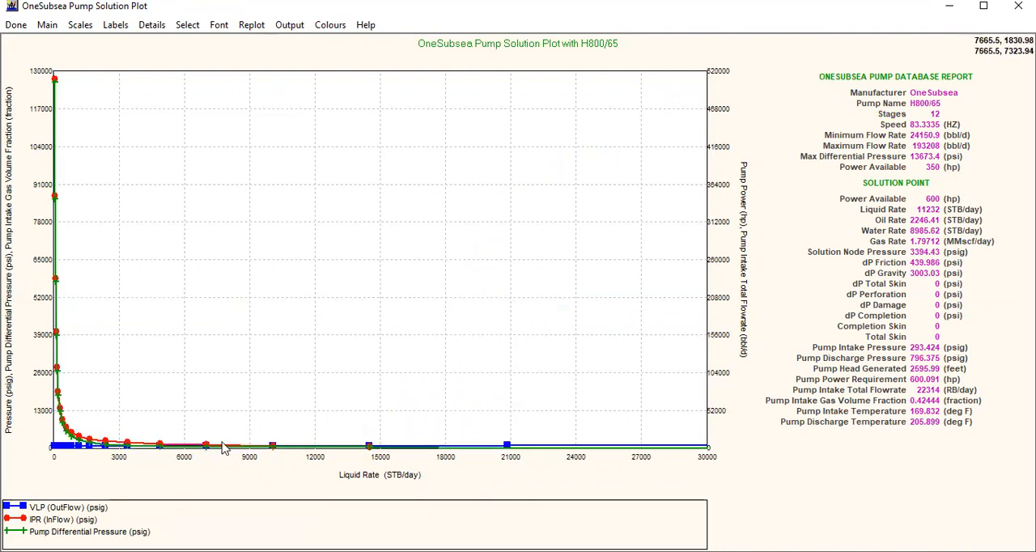
{"action": "left_click_drag", "start_coordinate": [178, 386], "coordinate": [429, 499]}
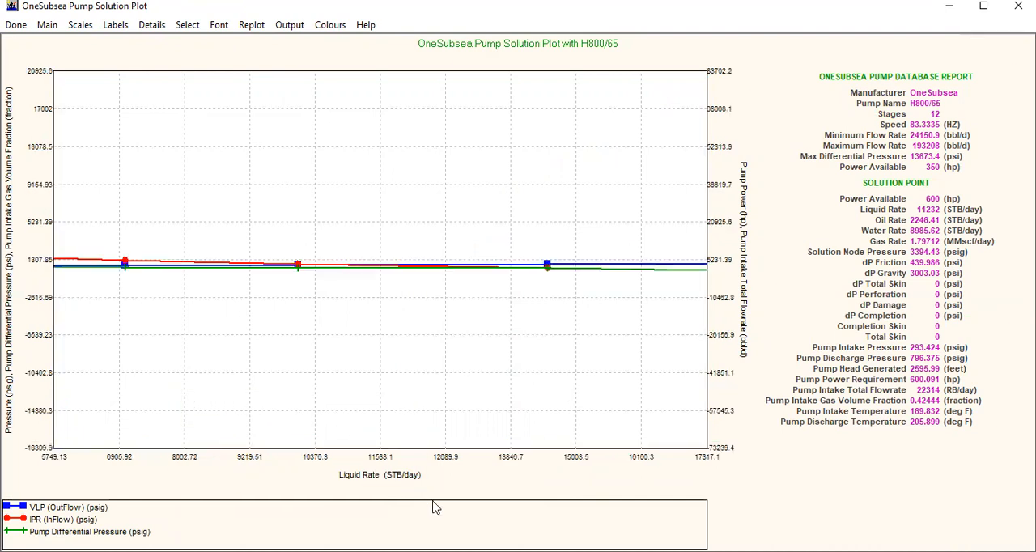
{"action": "left_click_drag", "start_coordinate": [392, 225], "coordinate": [543, 348]}
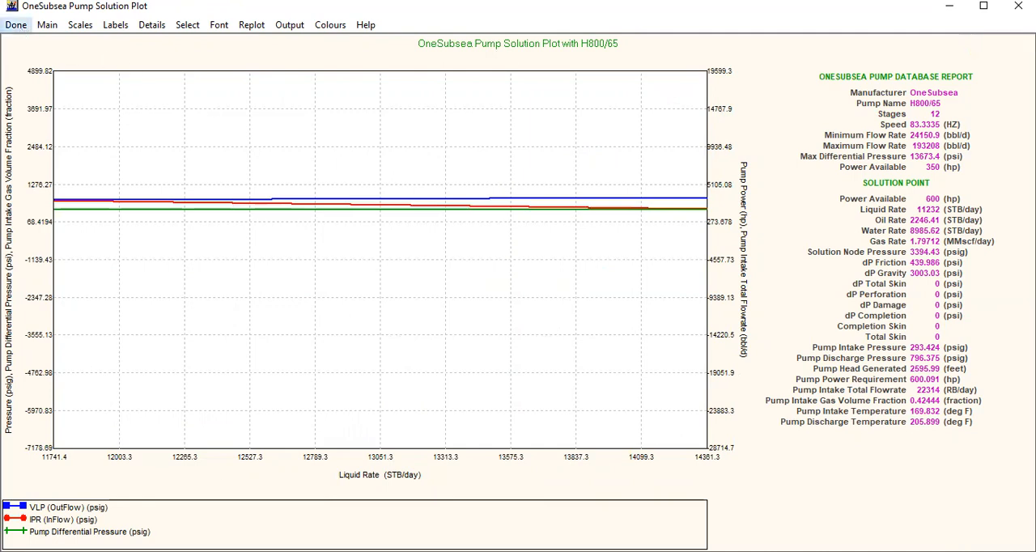
View the results of the 250 power case, and open the OneSubsea Plot for the 600 power case
{"action": "left_click", "coordinate": [122, 378]}
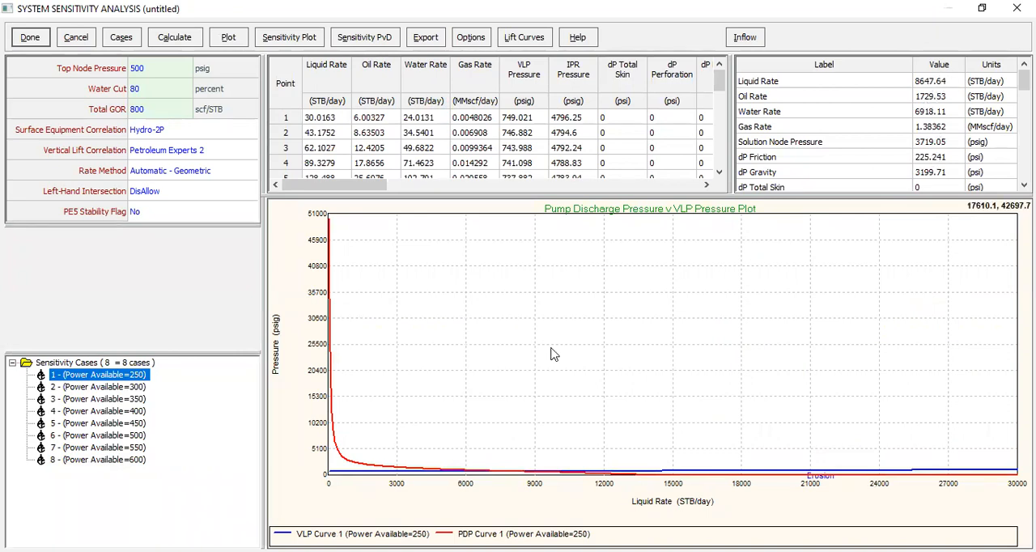
{"action": "left_click", "coordinate": [137, 460]}
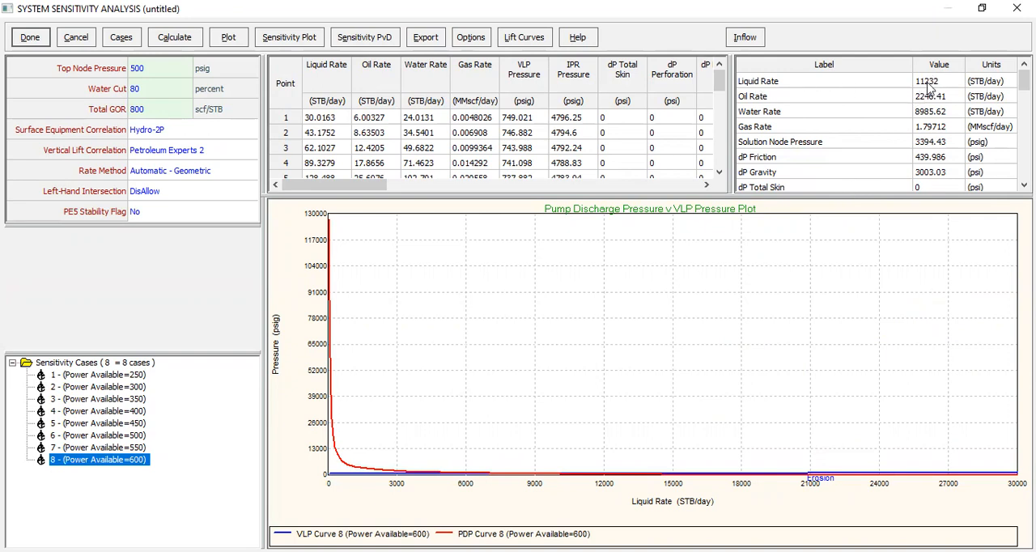
{"action": "left_click", "coordinate": [227, 40]}
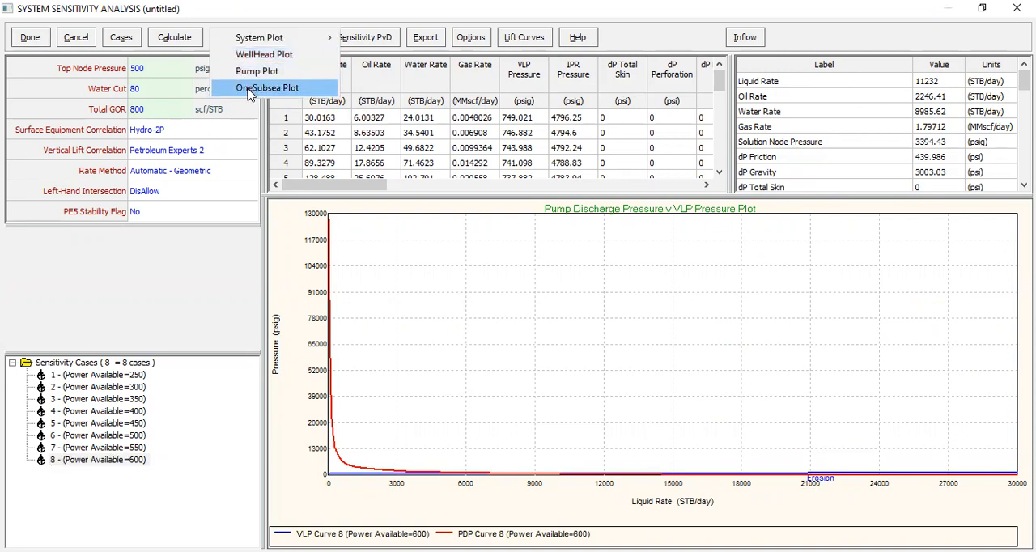
{"action": "left_click", "coordinate": [250, 91]}
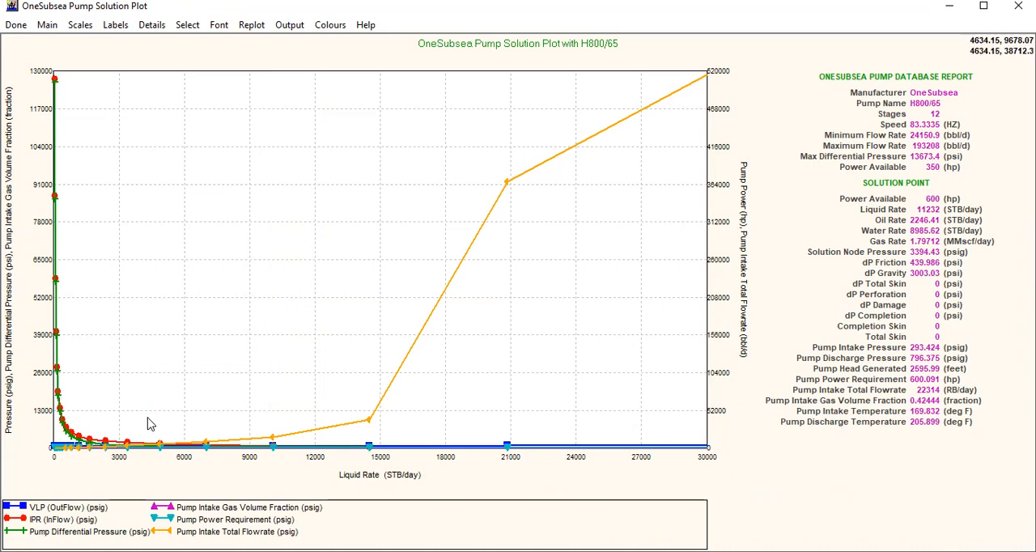
{"action": "left_click_drag", "start_coordinate": [233, 458], "coordinate": [256, 484]}
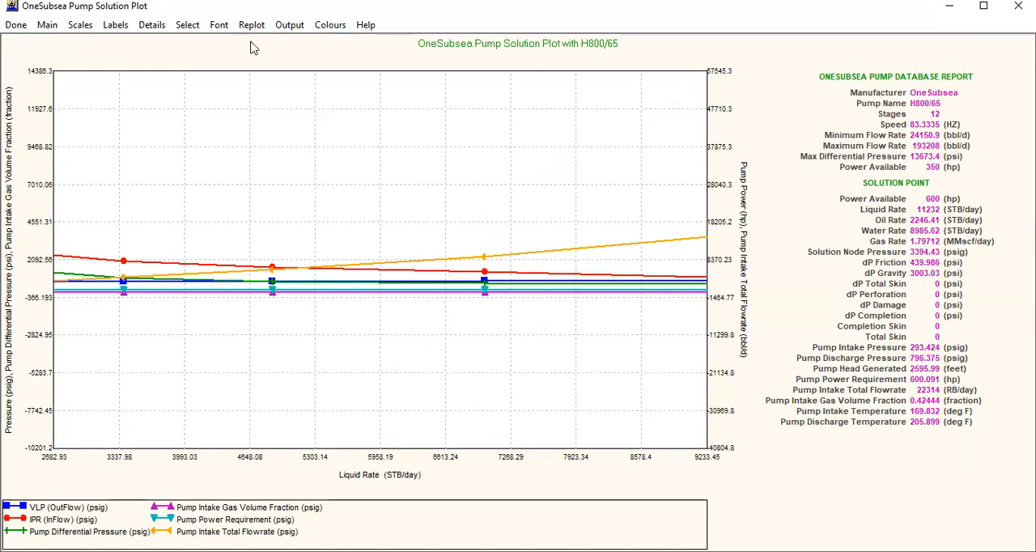
Hide every pump solution curve except VLP (OutFlow) and Pump Differential Pressure
{"action": "left_click", "coordinate": [186, 25]}
{"action": "left_click", "coordinate": [386, 148]}
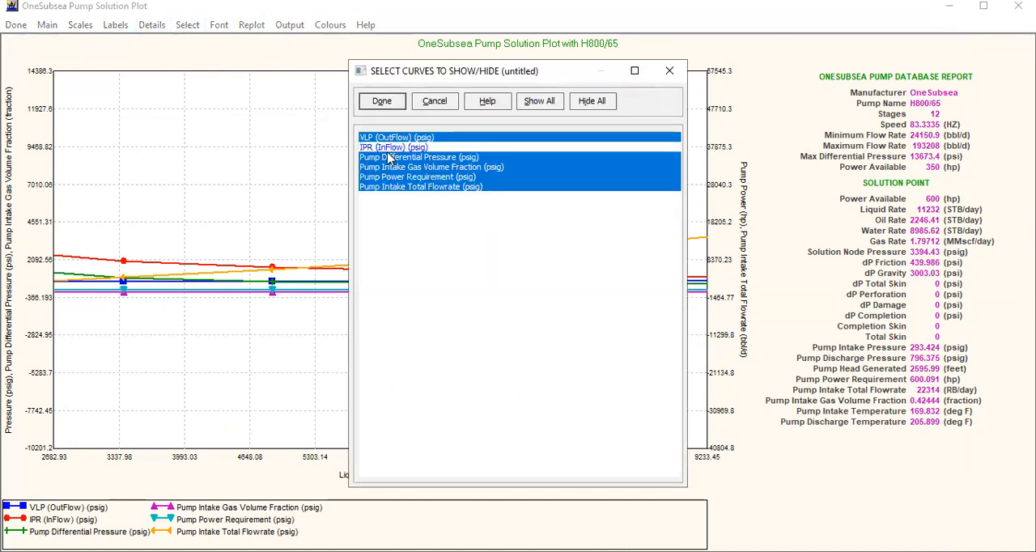
{"action": "left_click", "coordinate": [385, 187]}
{"action": "left_click", "coordinate": [386, 178]}
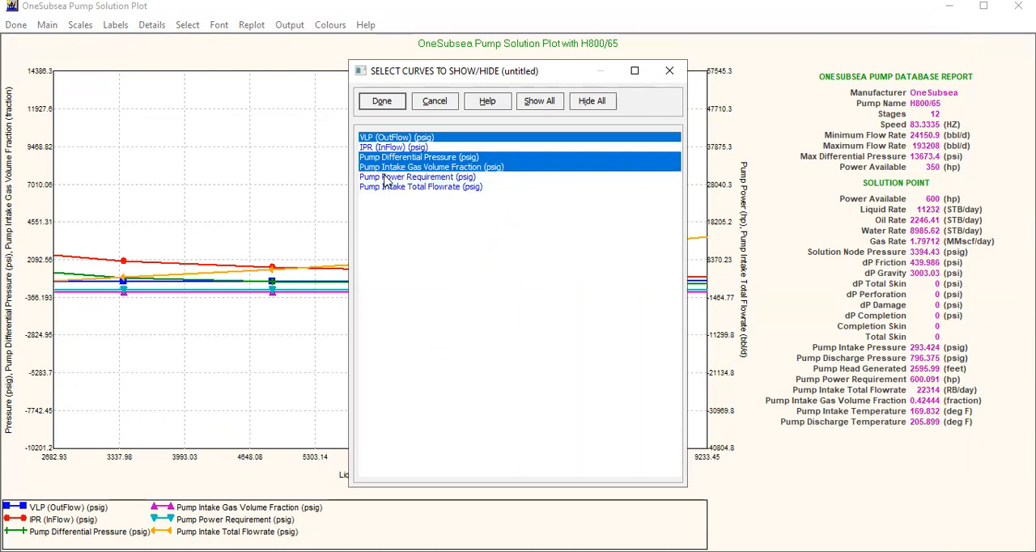
{"action": "left_click", "coordinate": [387, 169]}
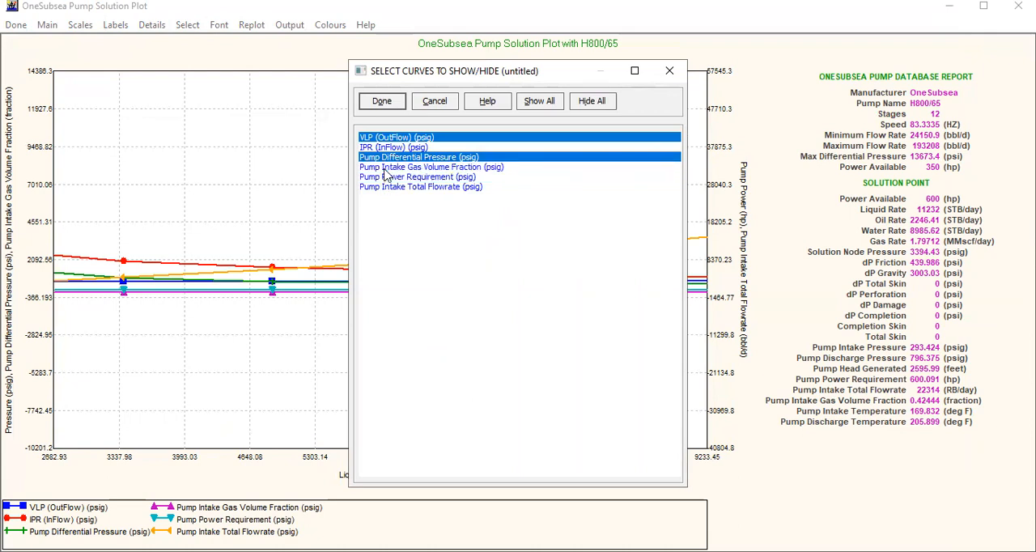
{"action": "left_click", "coordinate": [382, 103]}
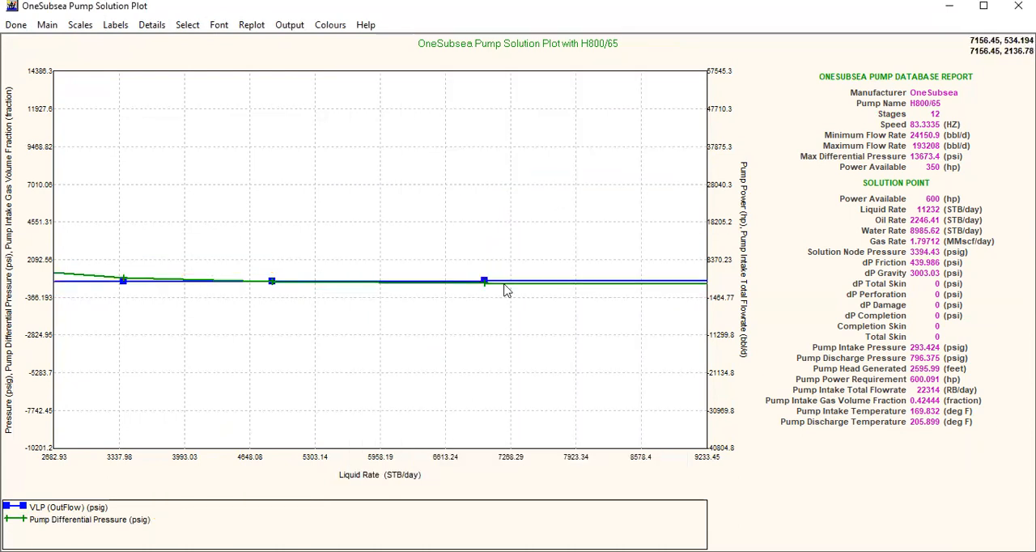
Examine where the VLP and Pump Differential Pressure curves intersect, and close the pump solution plot
{"action": "left_click", "coordinate": [252, 25]}
{"action": "left_click_drag", "start_coordinate": [239, 422], "coordinate": [312, 472]}
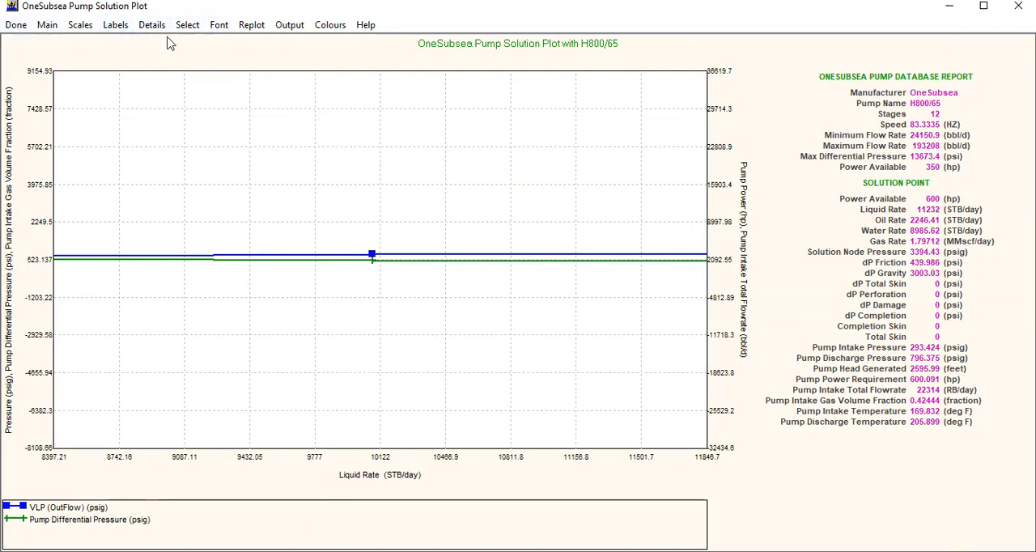
{"action": "left_click", "coordinate": [248, 27]}
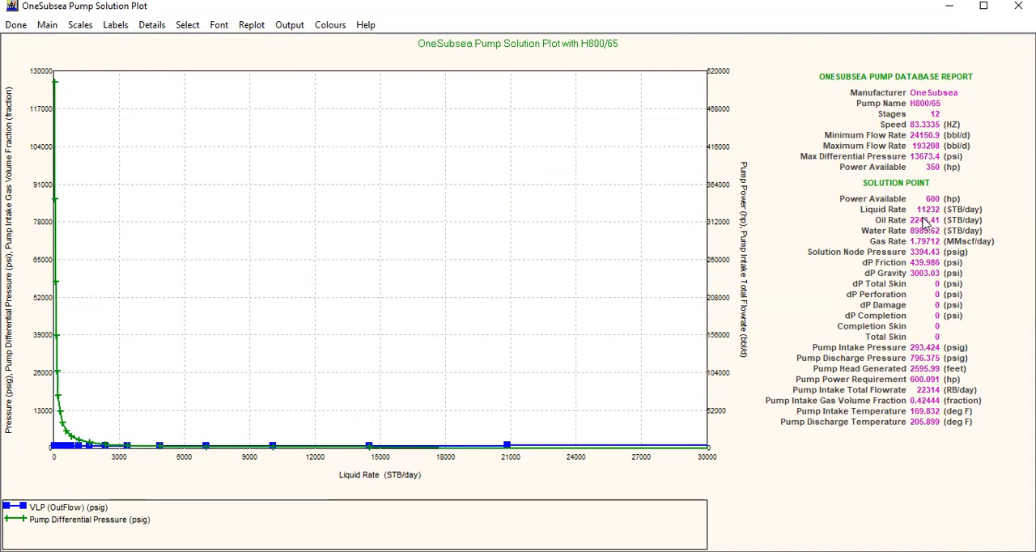
{"action": "left_click_drag", "start_coordinate": [47, 422], "coordinate": [423, 457]}
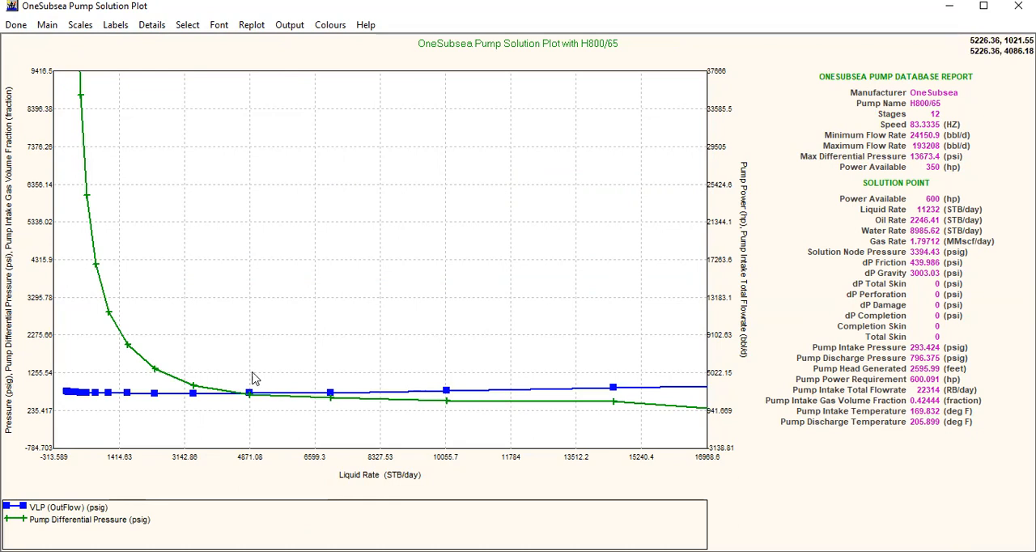
{"action": "left_click_drag", "start_coordinate": [219, 363], "coordinate": [269, 421]}
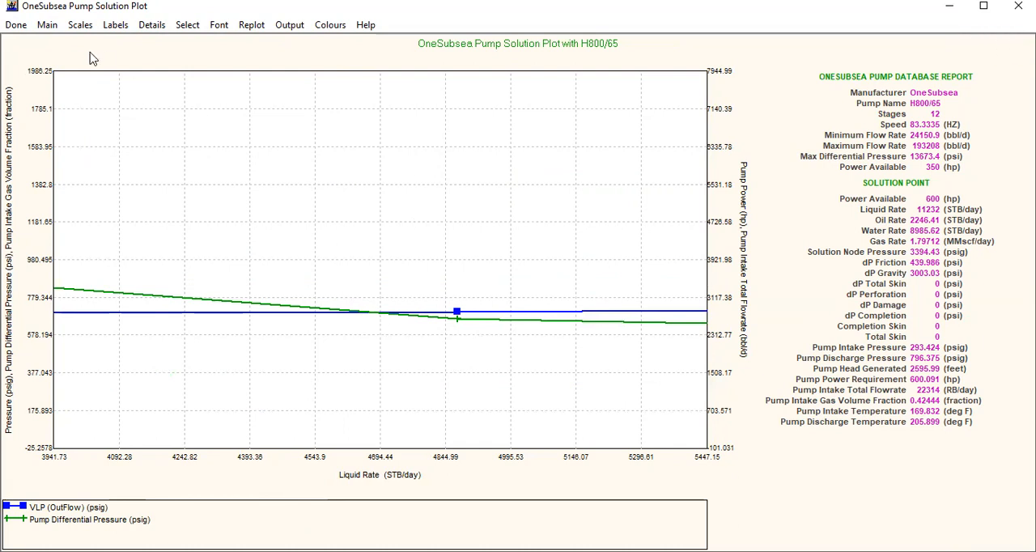
{"action": "left_click", "coordinate": [18, 27]}
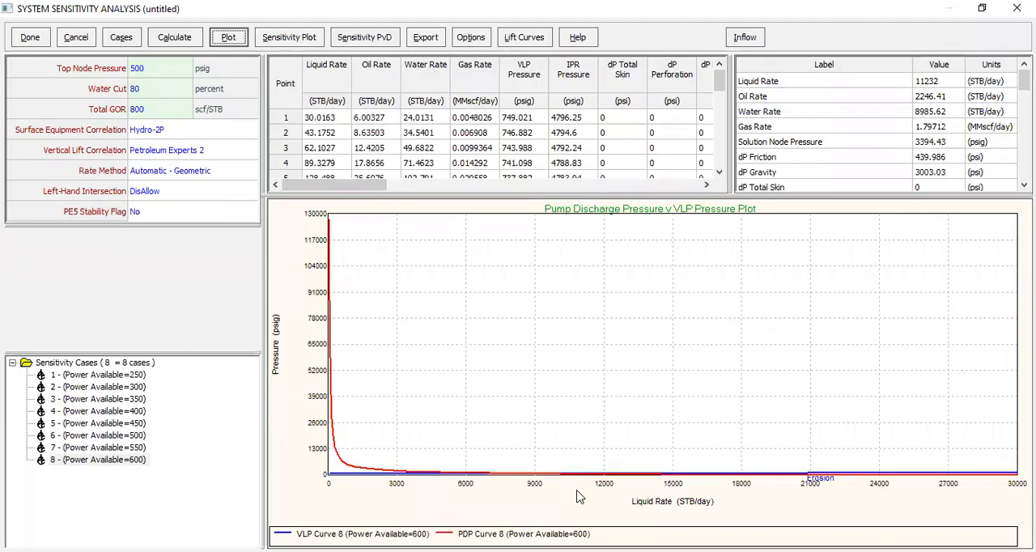
Examine the intersection of the VLP and PDP curves for the 600 power case on the pump discharge plot
{"action": "left_click_drag", "start_coordinate": [319, 462], "coordinate": [683, 484]}
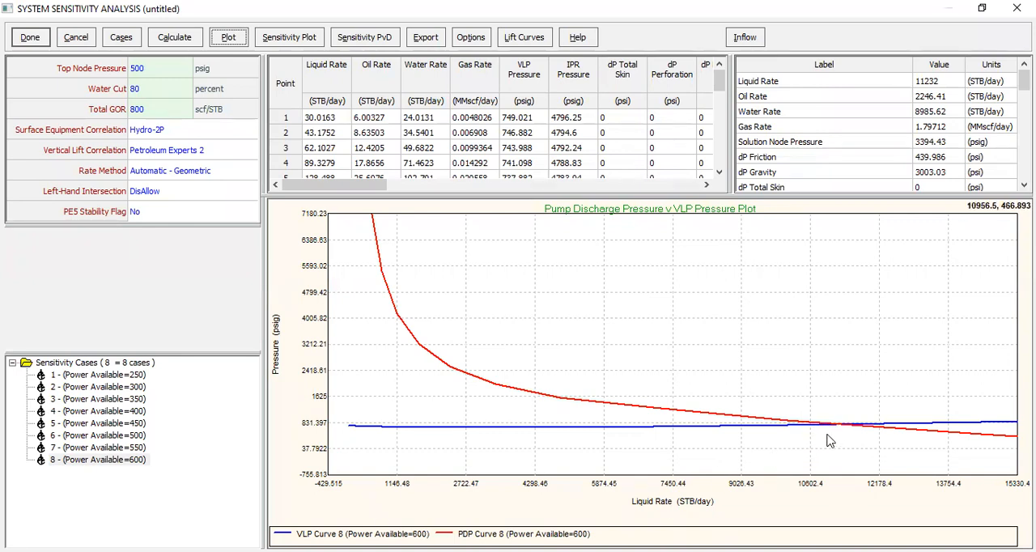
{"action": "left_click_drag", "start_coordinate": [789, 390], "coordinate": [896, 458]}
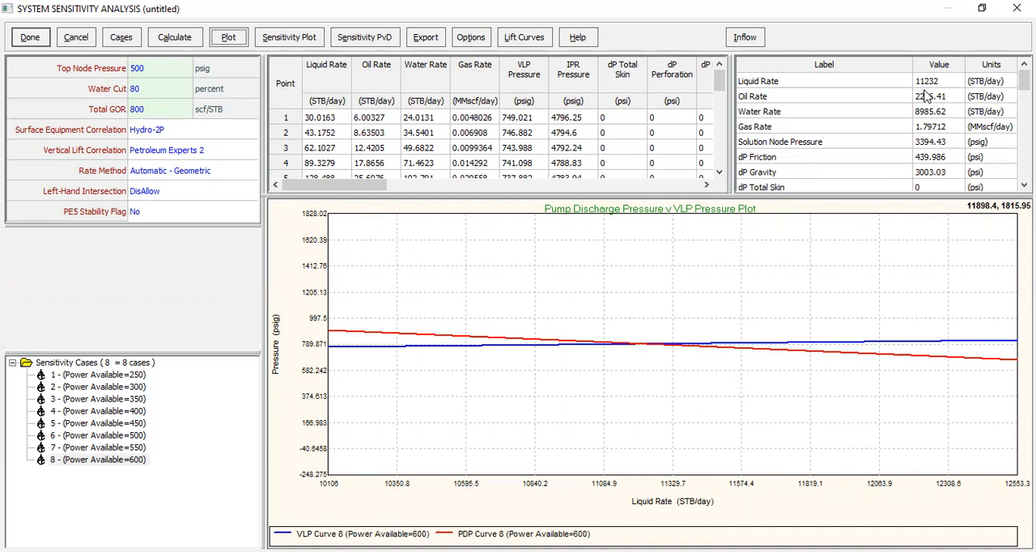
Open the OneSubsea Plot for the 600 power case, and show only the VLP (OutFlow) and Pump Differential Pressure curves
{"action": "left_click", "coordinate": [241, 44]}
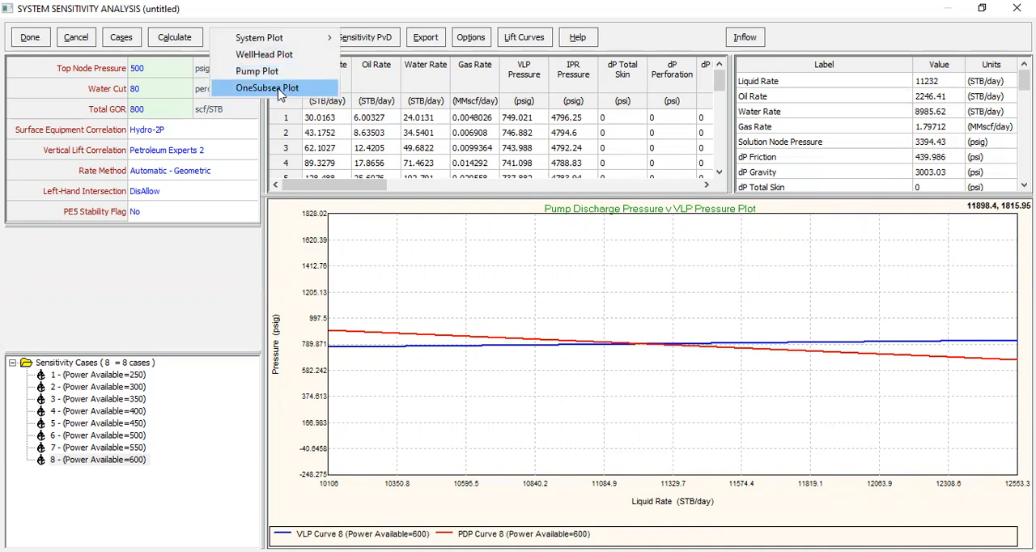
{"action": "left_click", "coordinate": [279, 95]}
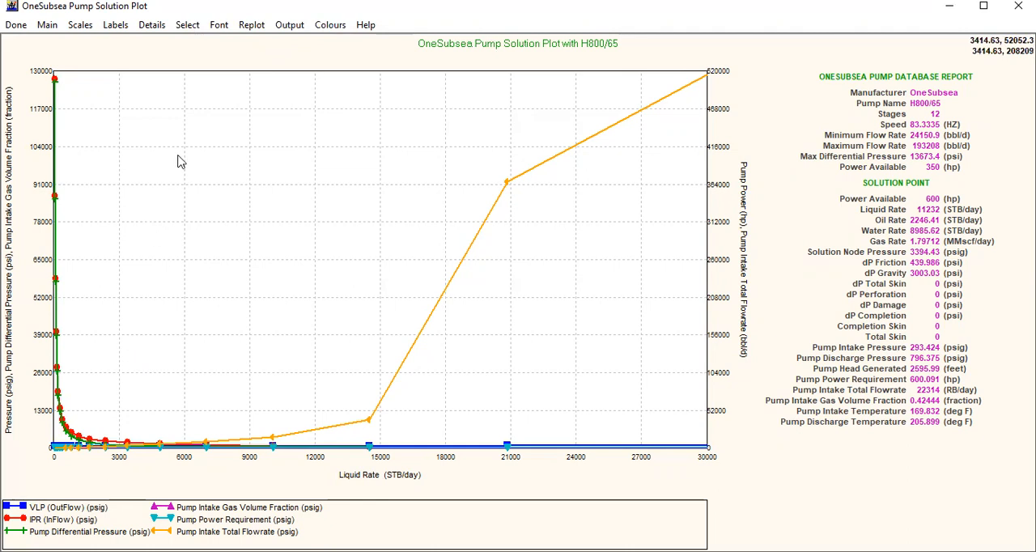
{"action": "left_click", "coordinate": [187, 25]}
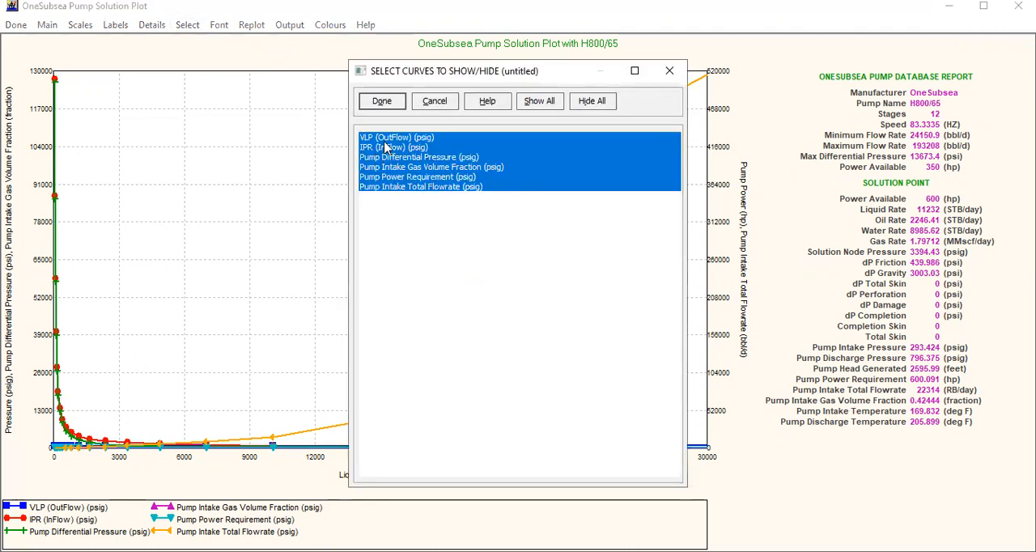
{"action": "left_click", "coordinate": [397, 148]}
{"action": "left_click", "coordinate": [422, 167]}
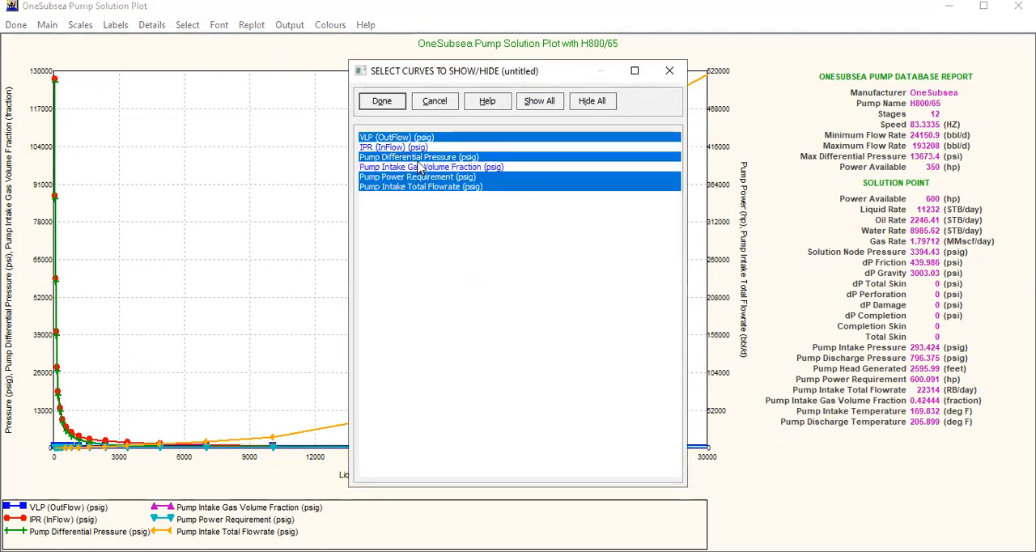
{"action": "left_click", "coordinate": [413, 188]}
{"action": "left_click", "coordinate": [417, 177]}
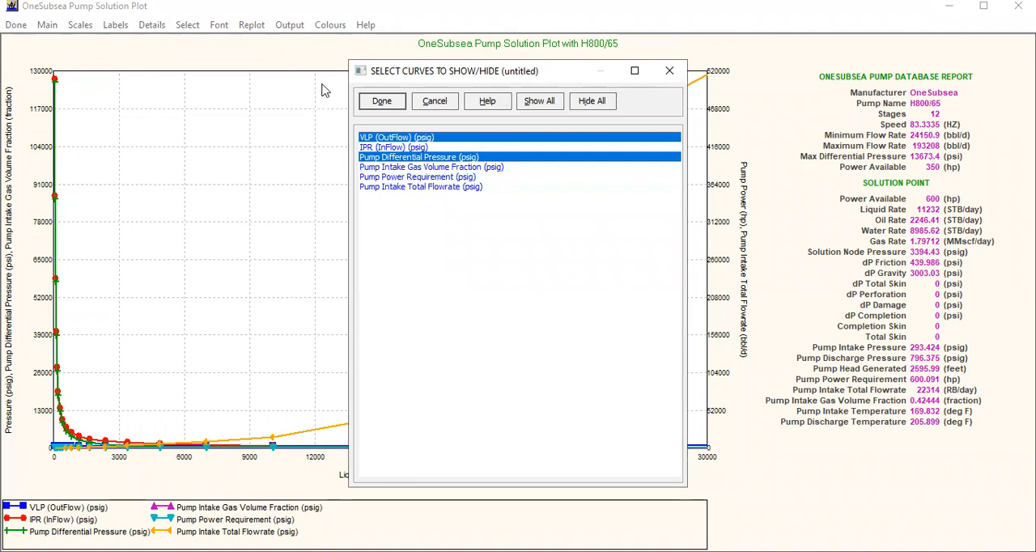
{"action": "left_click", "coordinate": [382, 102]}
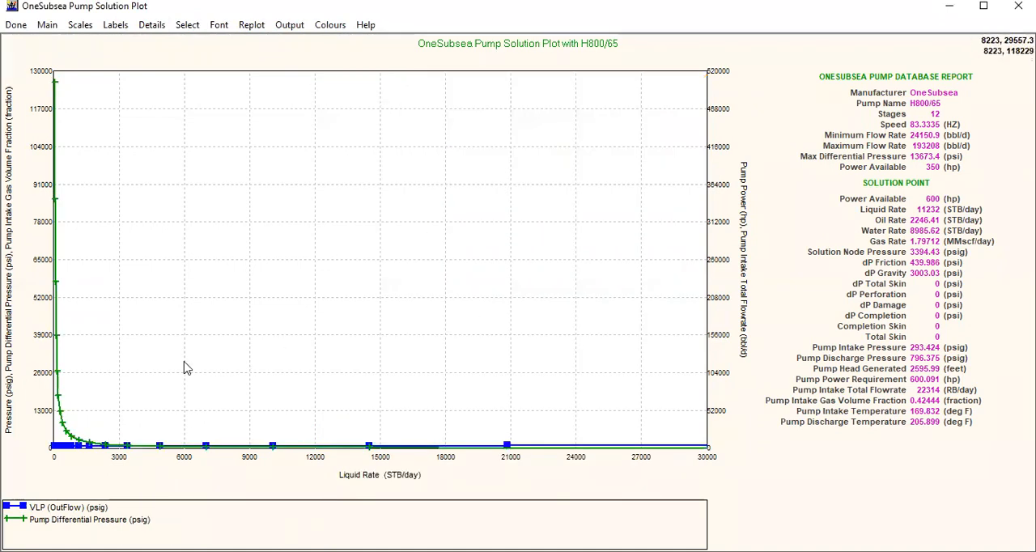
Examine the region around the intersection of the VLP and Pump Differential Pressure curves up close, and close the plot
{"action": "left_click_drag", "start_coordinate": [45, 438], "coordinate": [403, 457]}
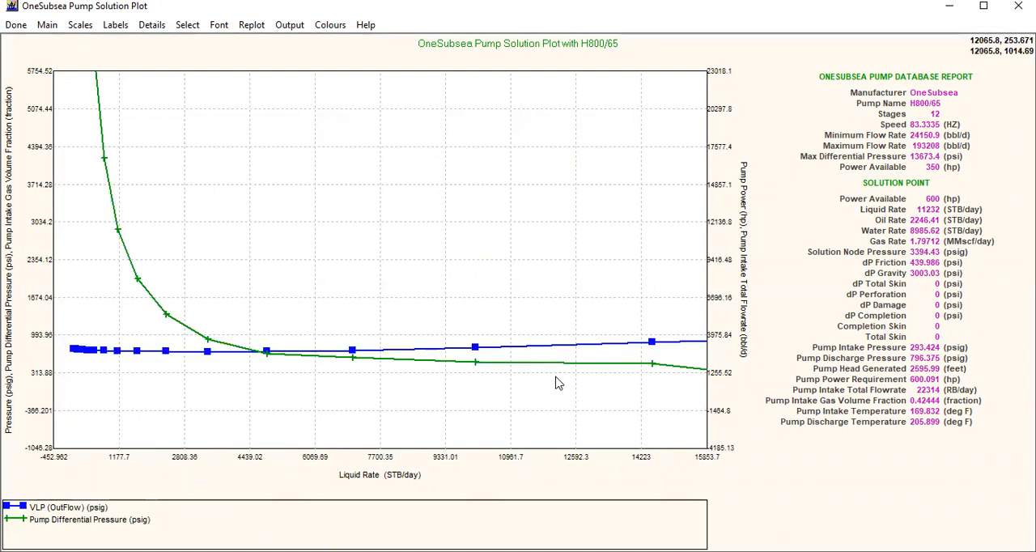
{"action": "left_click_drag", "start_coordinate": [609, 392], "coordinate": [618, 409]}
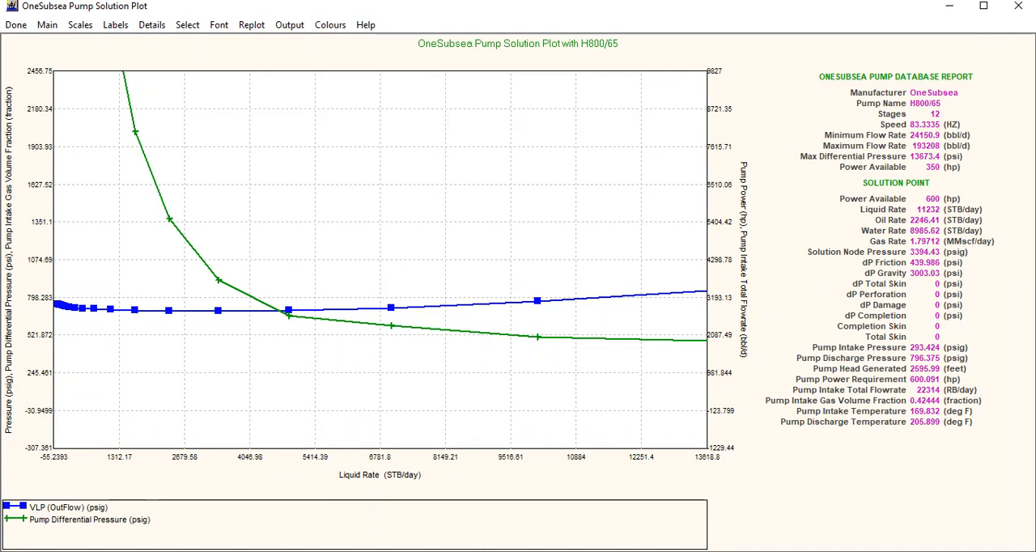
{"action": "left_click", "coordinate": [15, 30]}
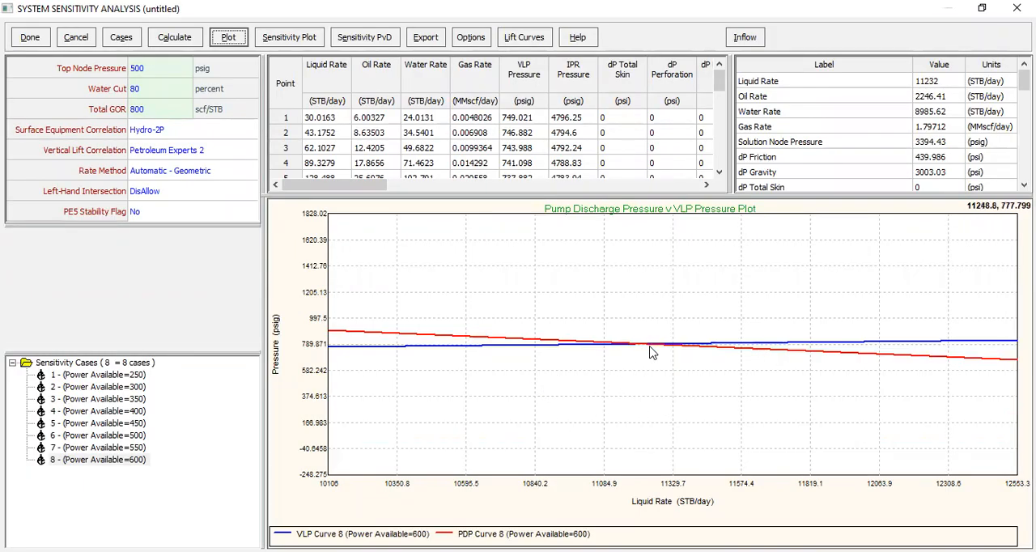
Open the Sensitivity Plot against power available, and change its Y axis variable to Liquid Rate
{"action": "left_click", "coordinate": [288, 41]}
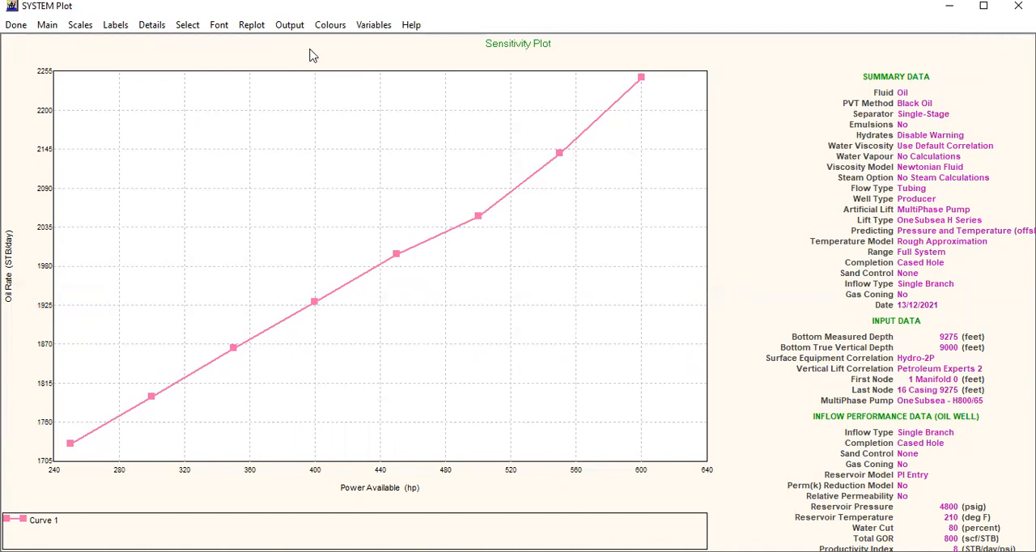
{"action": "left_click", "coordinate": [368, 27]}
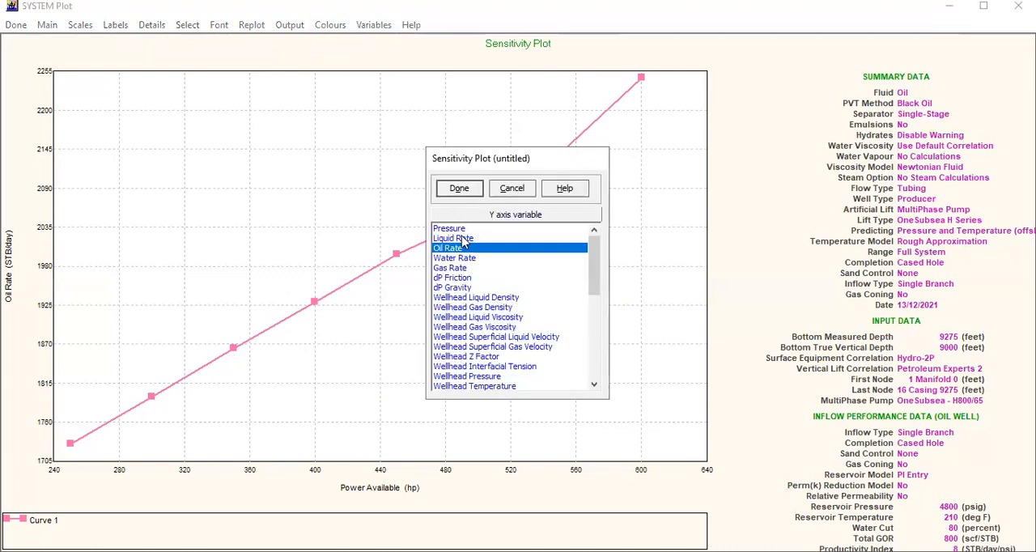
{"action": "left_click", "coordinate": [466, 238]}
{"action": "left_click", "coordinate": [479, 188]}
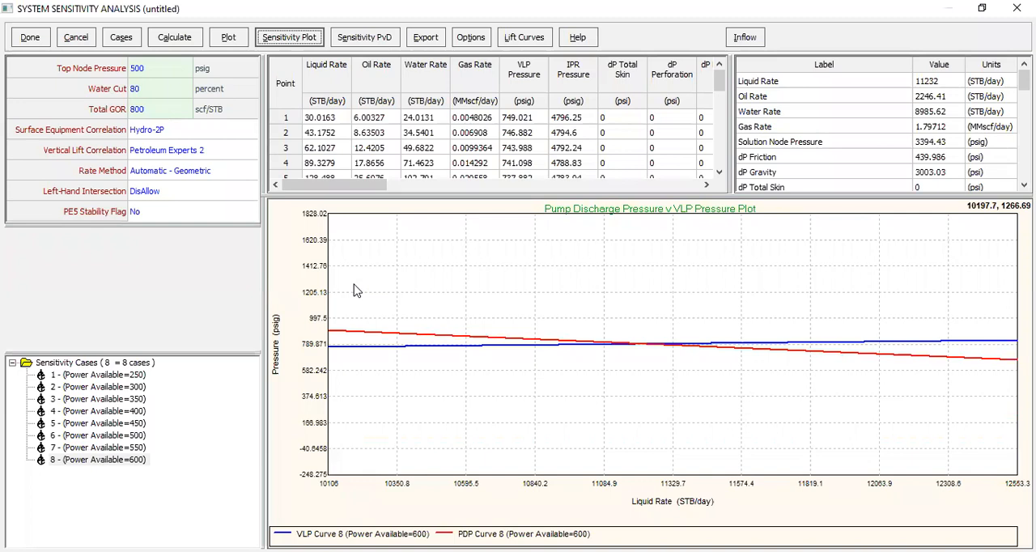
Finish the system sensitivity analysis, and review the OneSubsea H Series pump input data and its performance curves
{"action": "left_click", "coordinate": [228, 39]}
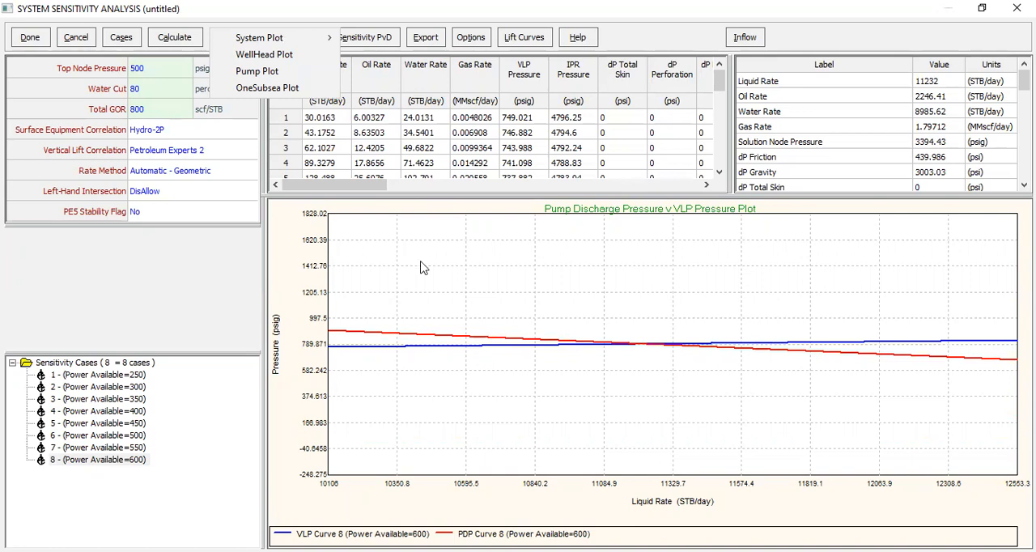
{"action": "left_click", "coordinate": [46, 40]}
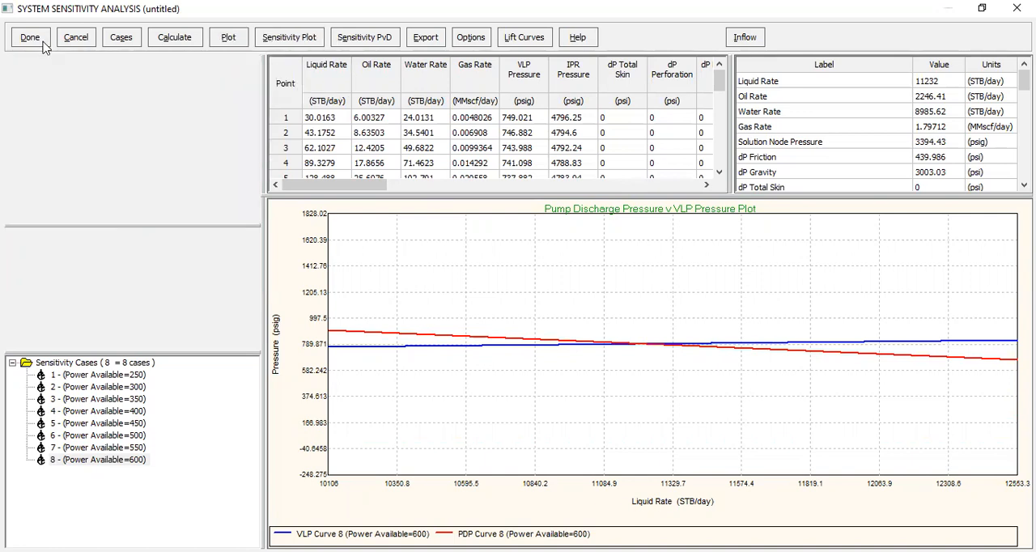
{"action": "left_click", "coordinate": [30, 38]}
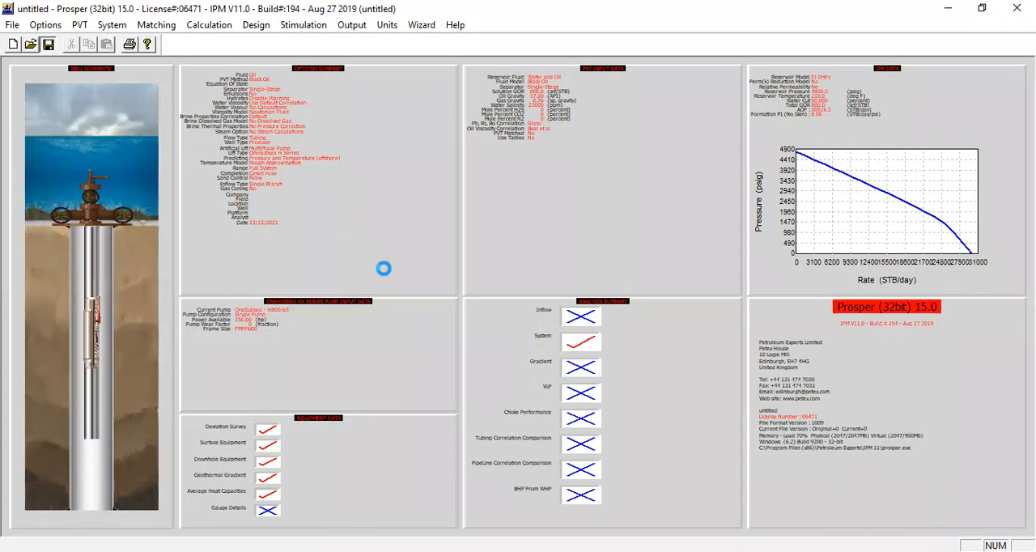
{"action": "left_click", "coordinate": [343, 327]}
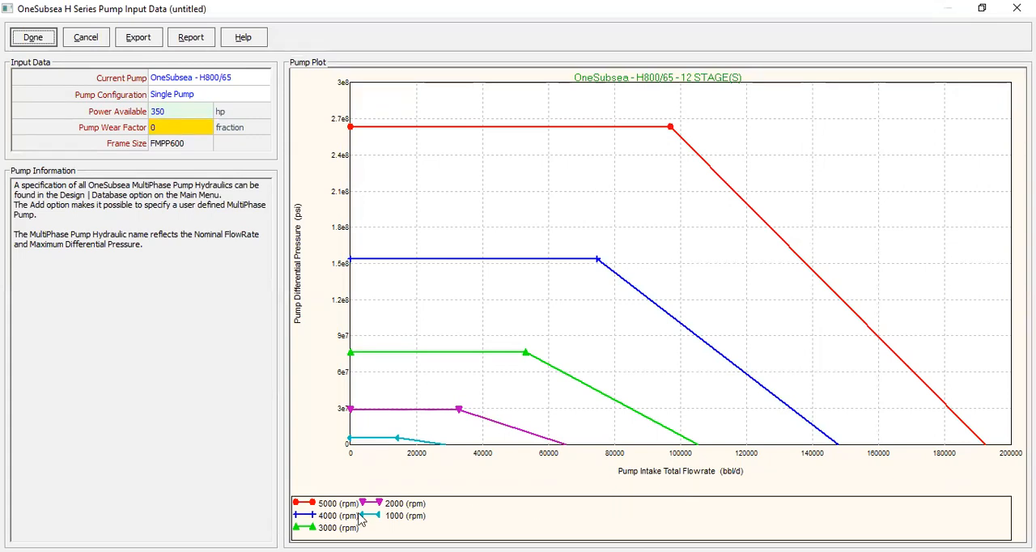
{"action": "left_click", "coordinate": [33, 37]}
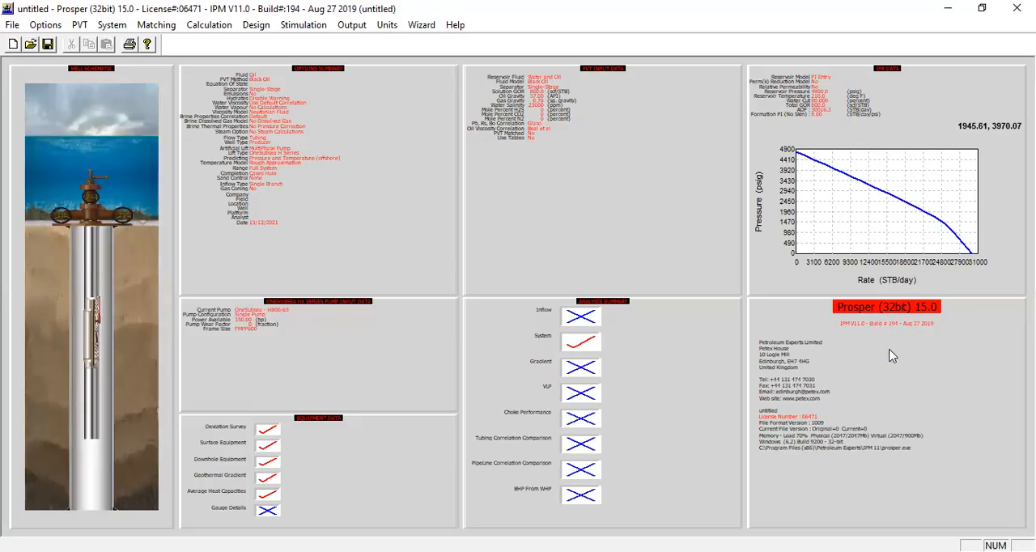